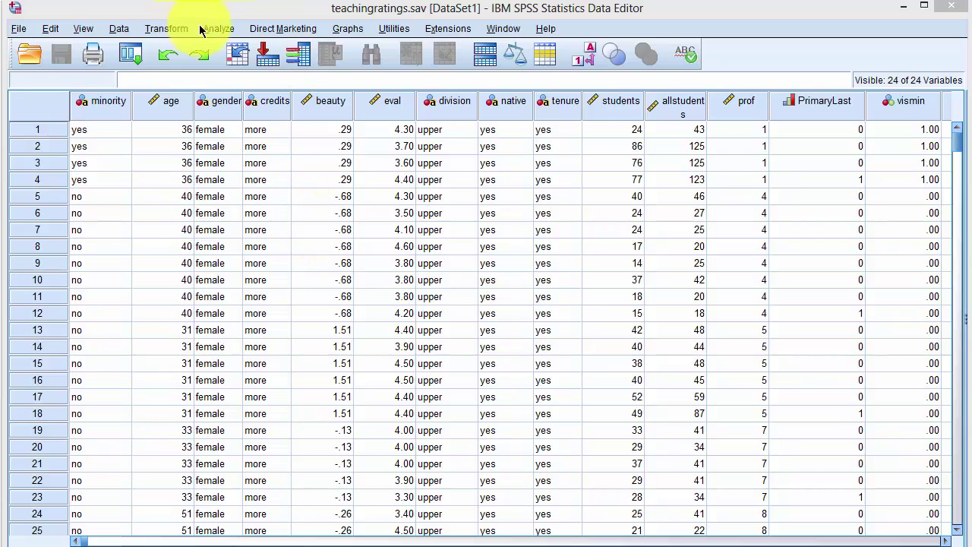
# With teachingratings.sav loaded in the Data Editor, open the Analyze menu.
pyautogui.click(212, 28)
# Set up Case Summaries of age, beauty and eval grouped by female, without displaying cases.
pyautogui.moveTo(238, 51)
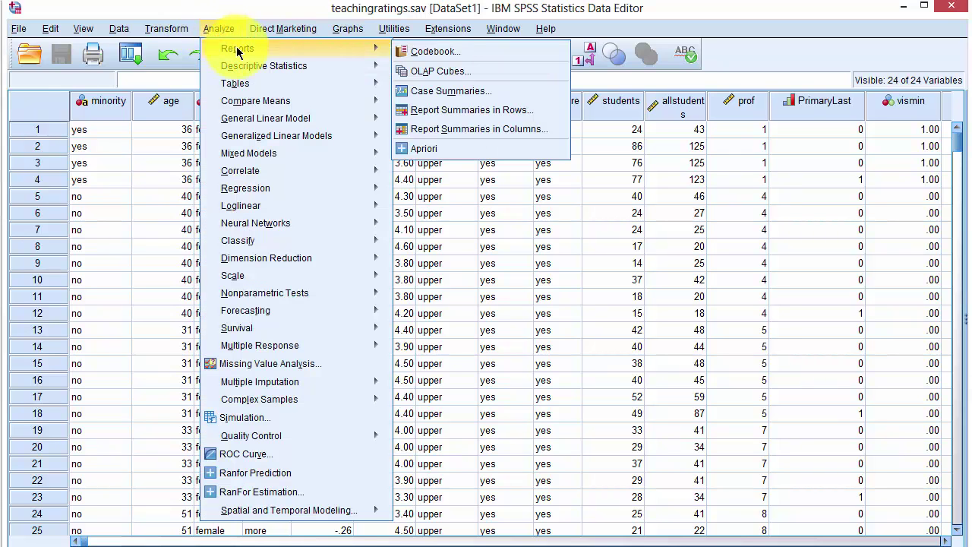
pyautogui.click(439, 89)
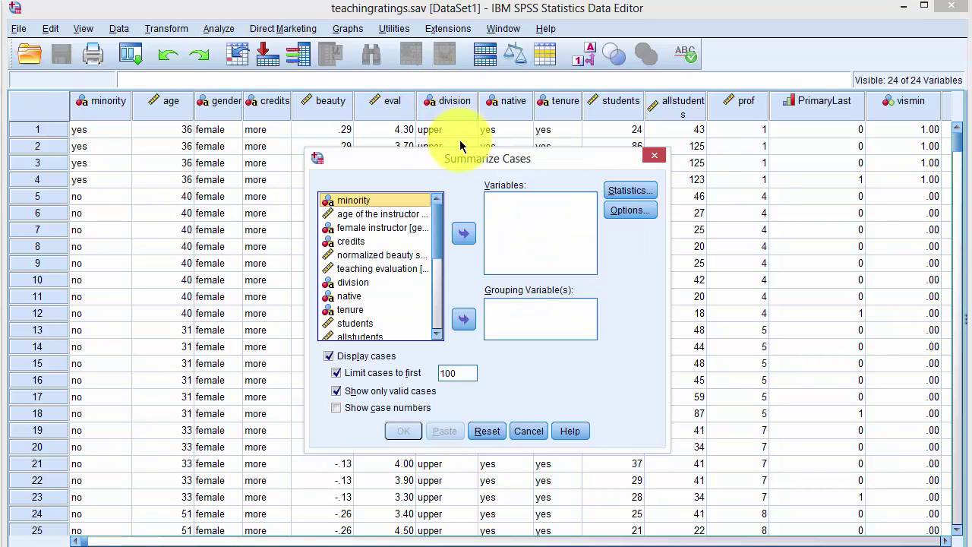
pyautogui.moveTo(465, 158); pyautogui.dragTo(447, 135)
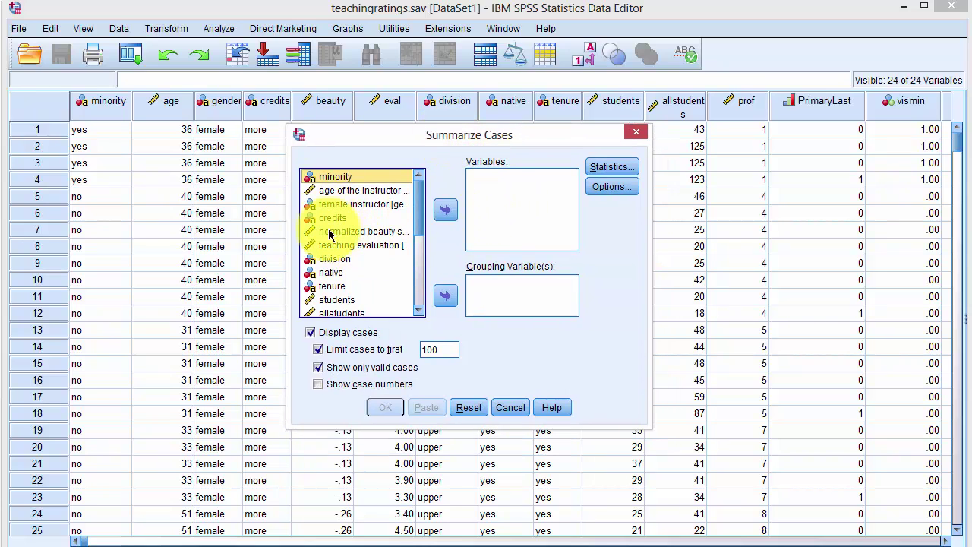
pyautogui.click(368, 191)
pyautogui.click(439, 212)
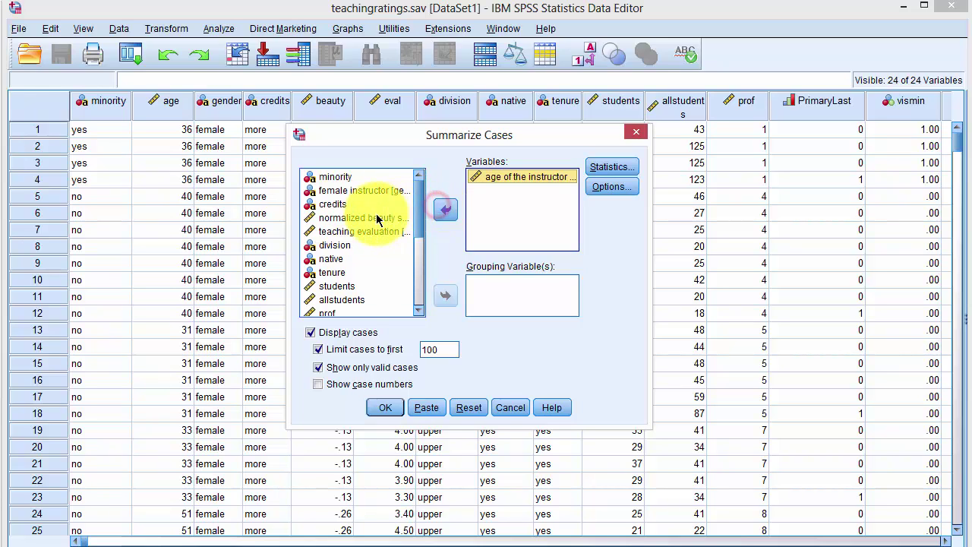
pyautogui.click(370, 217)
pyautogui.click(444, 210)
pyautogui.click(369, 217)
pyautogui.click(444, 216)
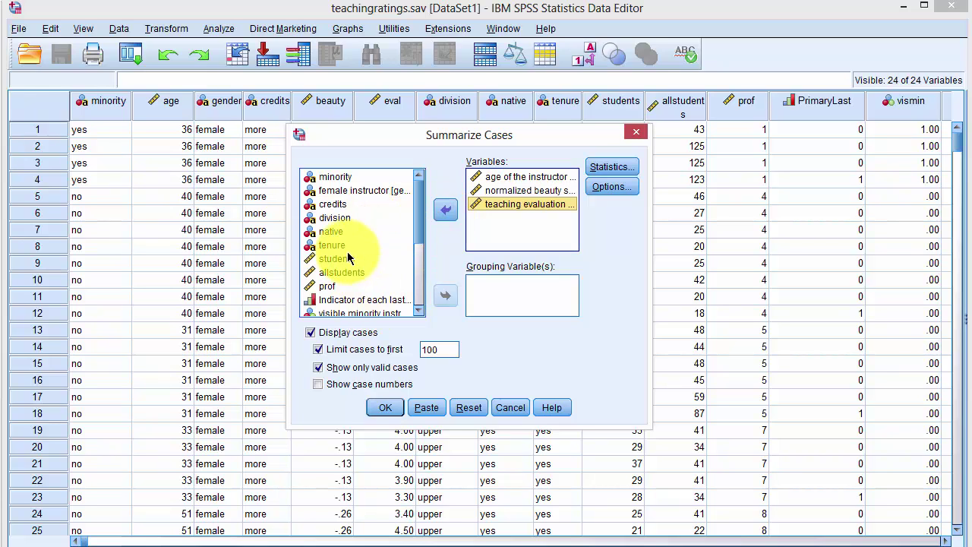
pyautogui.click(348, 190)
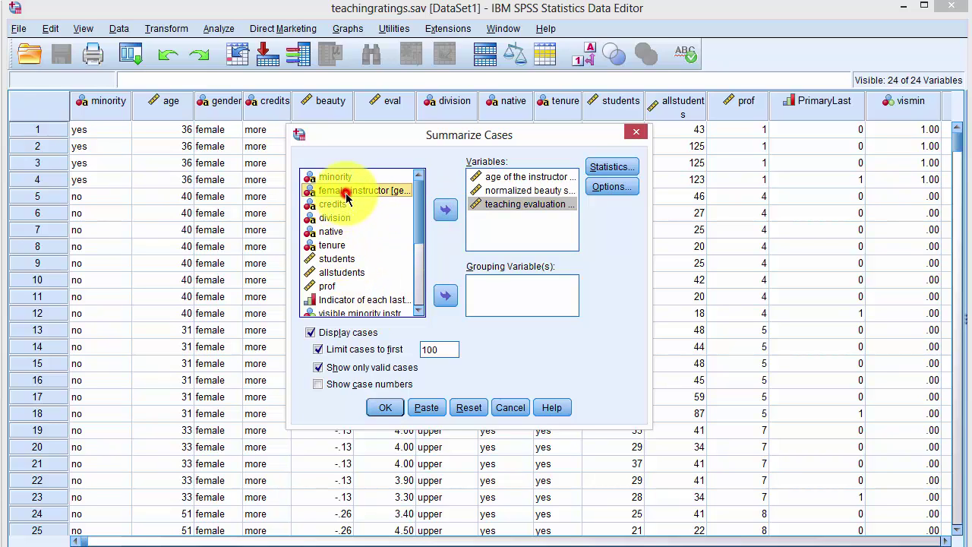
pyautogui.click(444, 295)
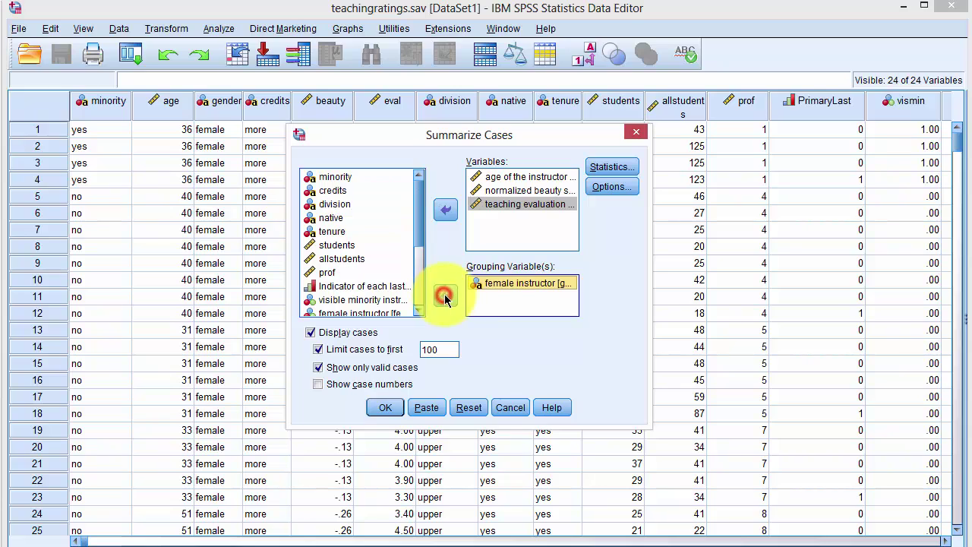
pyautogui.click(310, 334)
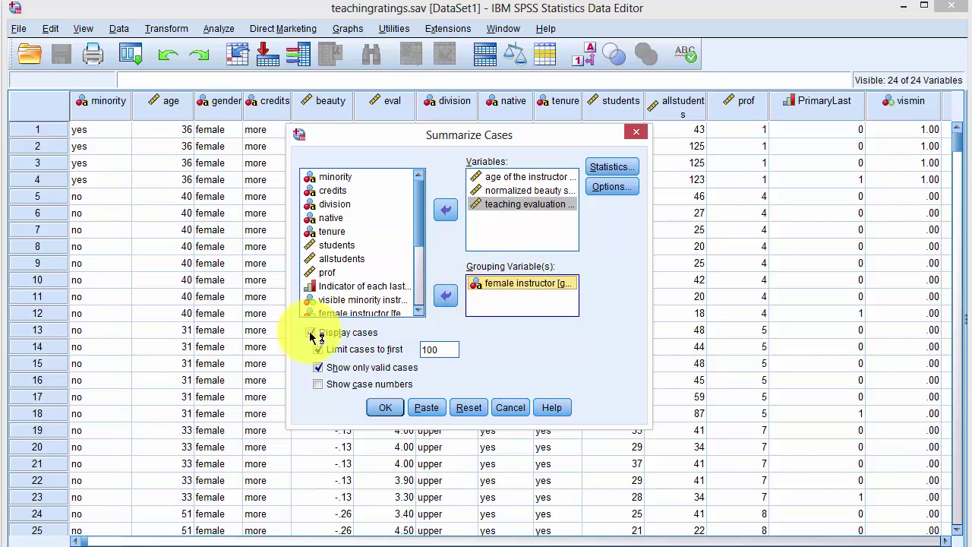
# Report Number of cases, Mean and Standard Deviation, then run the summary.
pyautogui.click(599, 171)
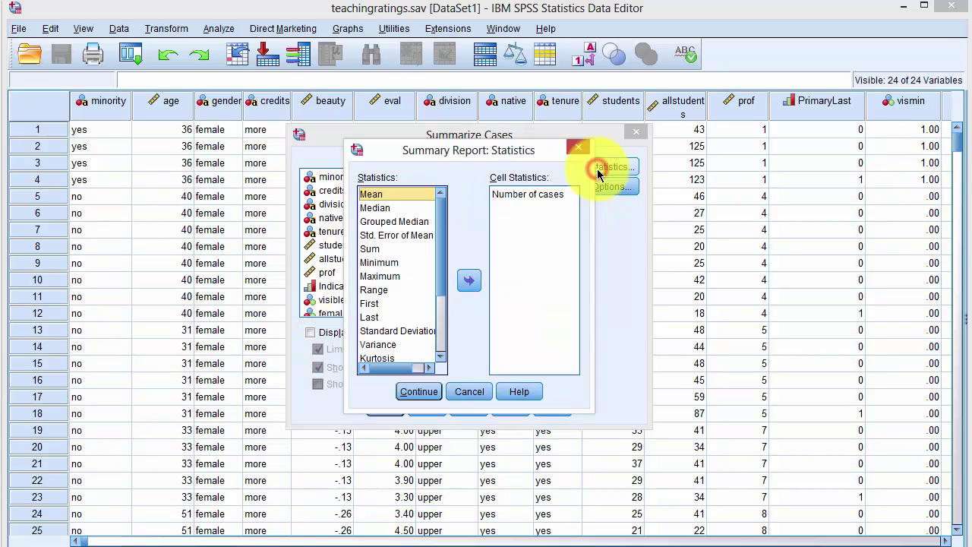
pyautogui.click(527, 195)
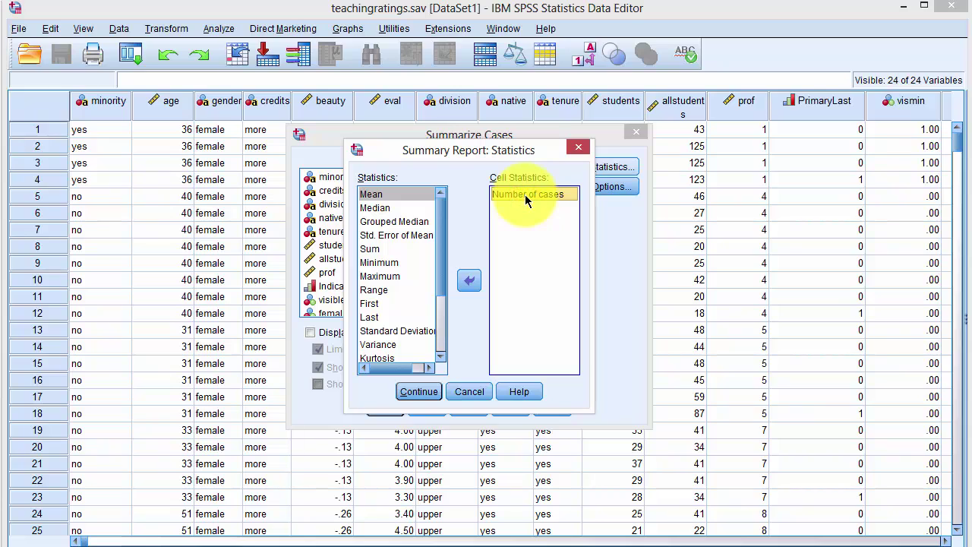
pyautogui.click(384, 193)
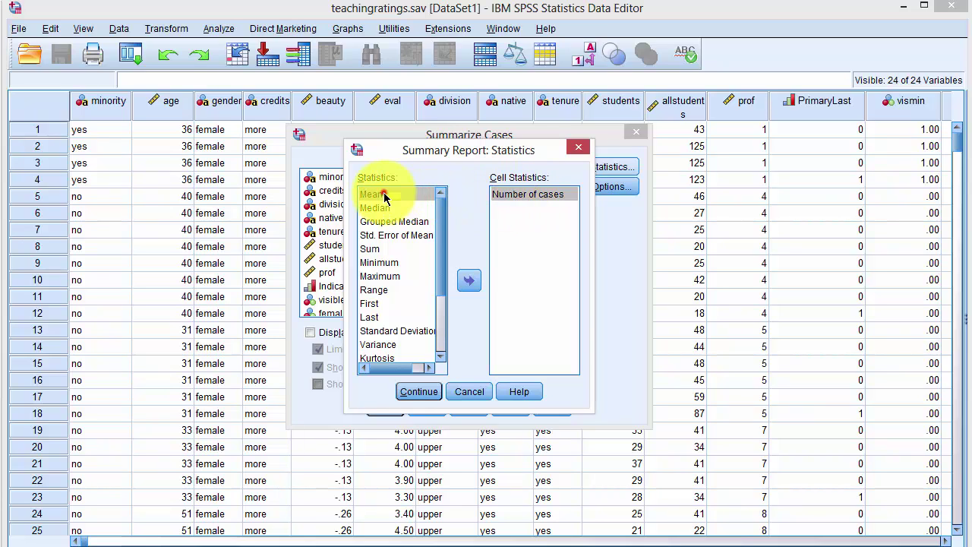
pyautogui.click(467, 280)
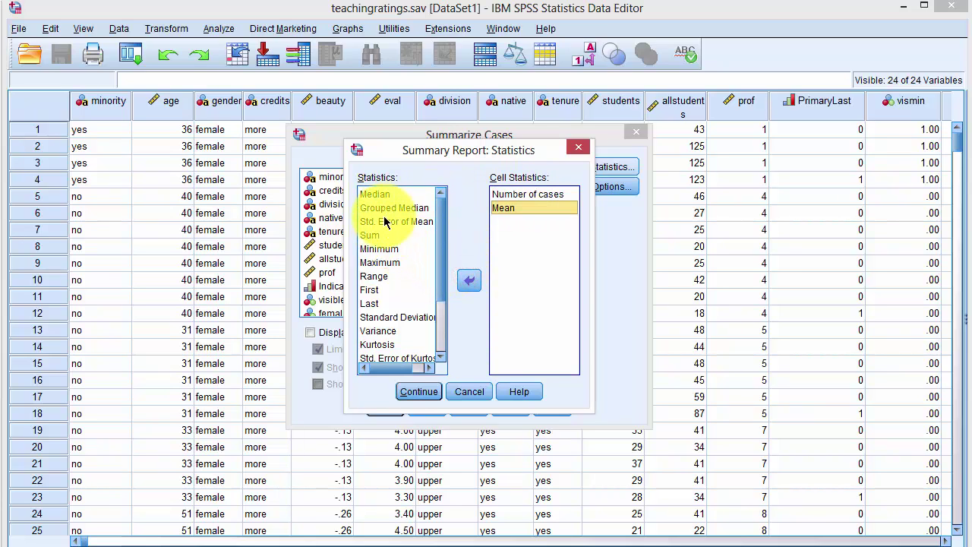
pyautogui.click(422, 318)
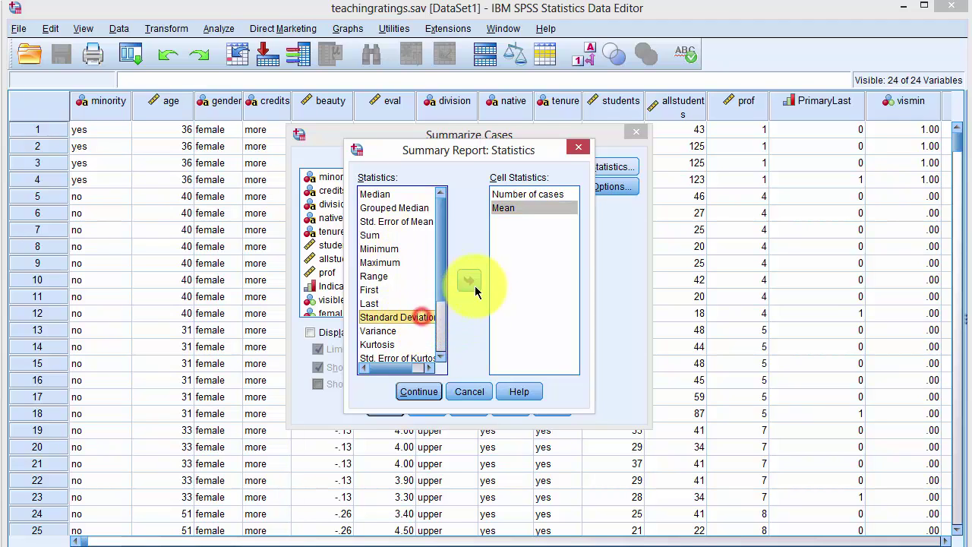
pyautogui.click(468, 280)
pyautogui.click(418, 391)
pyautogui.click(383, 407)
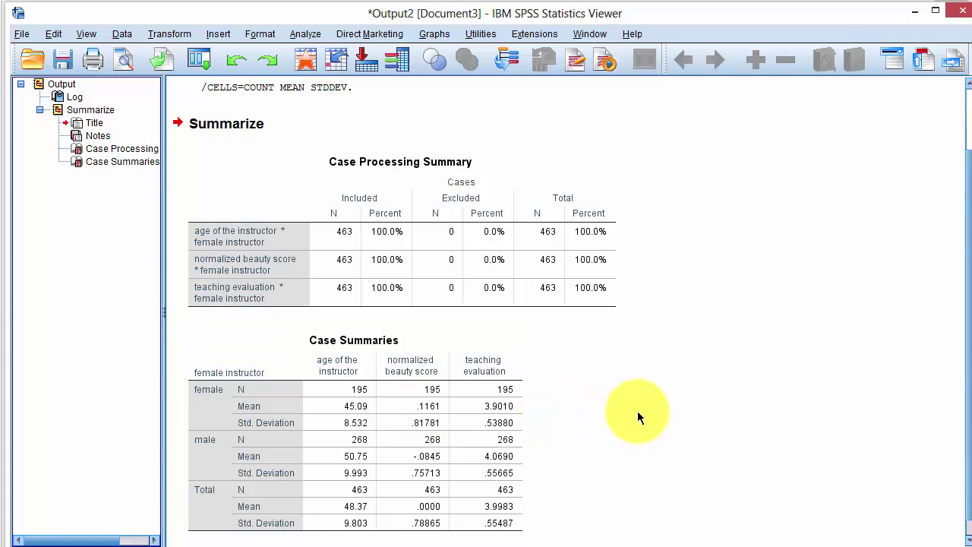
pyautogui.scroll(-1, 638, 413)
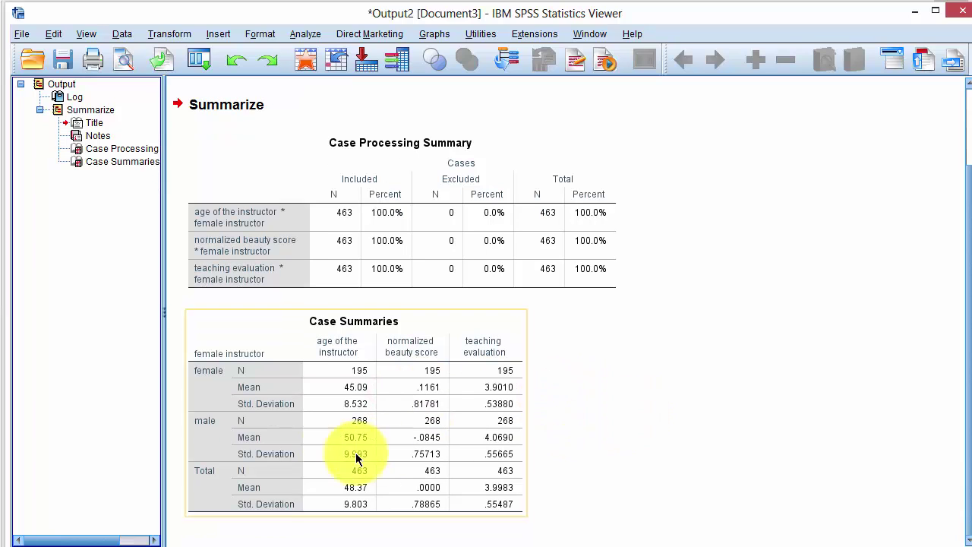
pyautogui.click(354, 414)
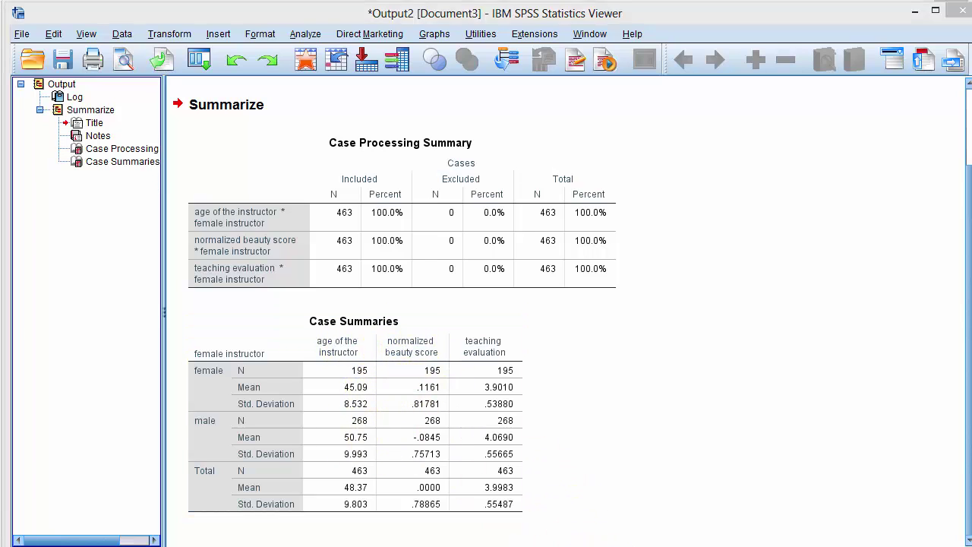
pyautogui.click(122, 35)
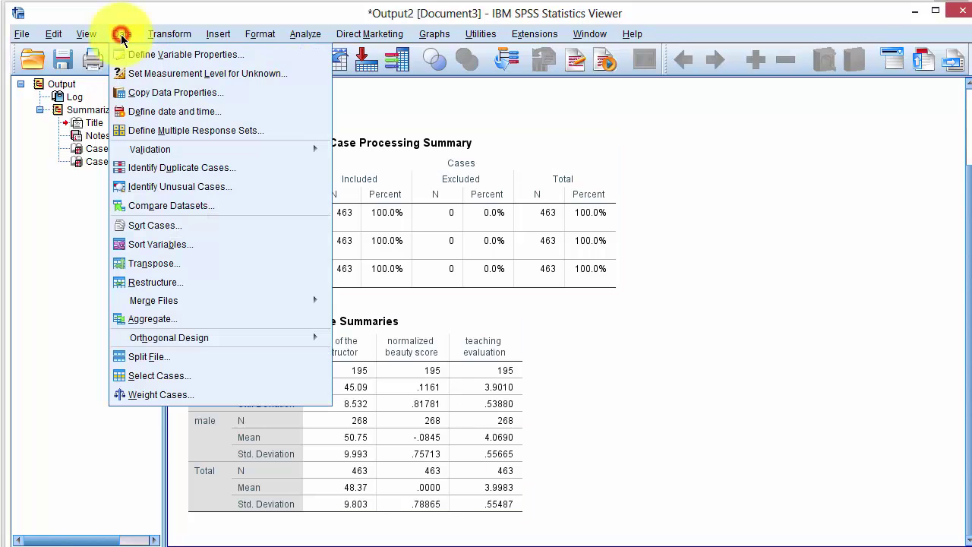
# Run Identify Duplicate Cases matching on prof, keeping Last case as primary.
pyautogui.click(167, 168)
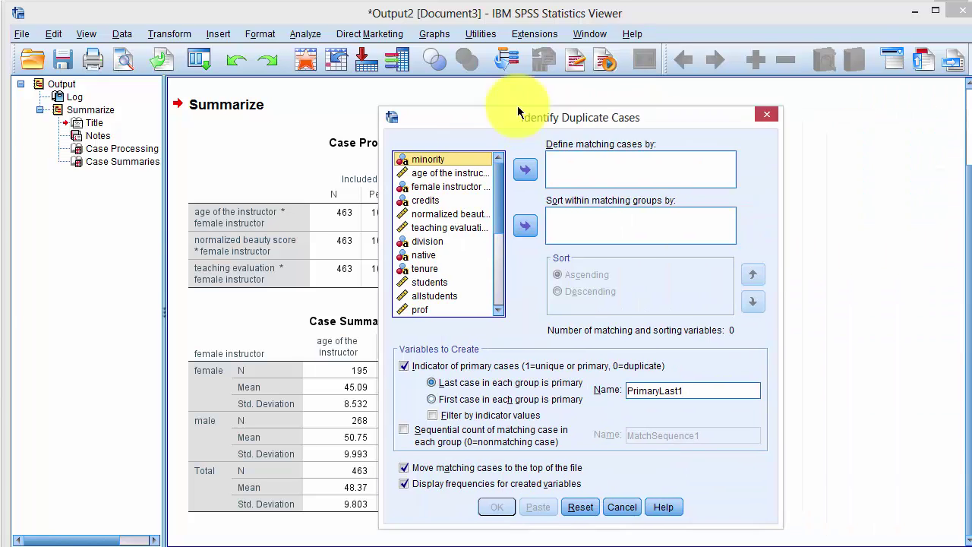
pyautogui.moveTo(495, 65); pyautogui.dragTo(414, 107)
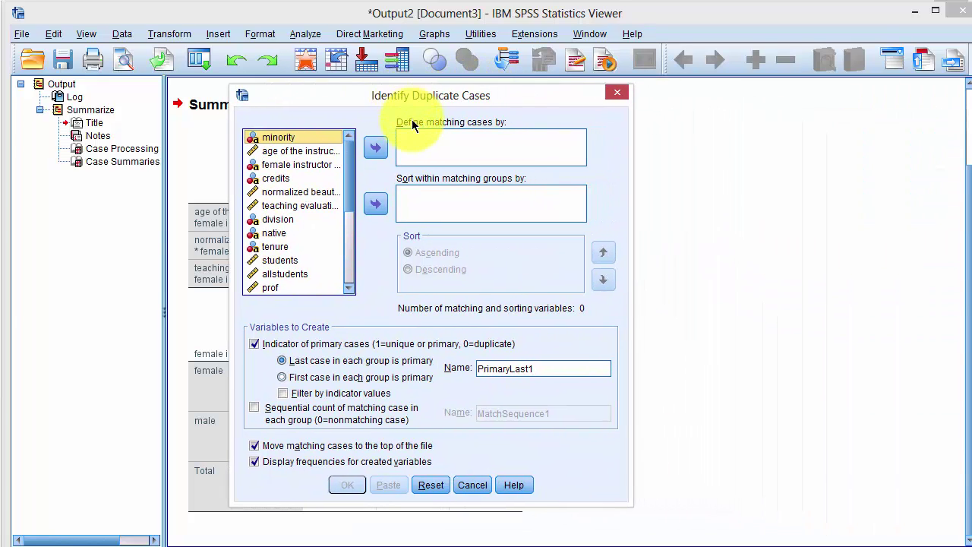
pyautogui.click(345, 202)
pyautogui.scroll(-2, 347, 195)
pyautogui.click(266, 236)
pyautogui.click(372, 149)
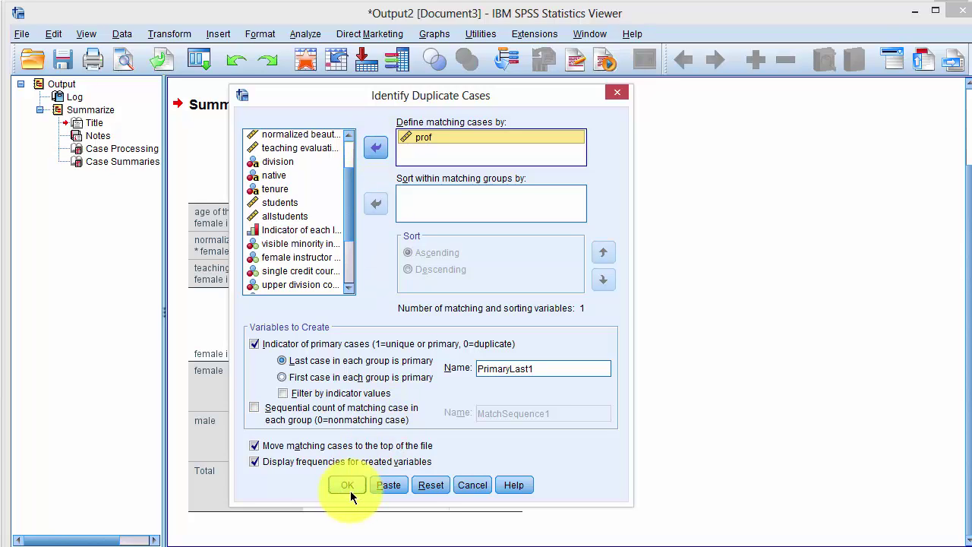
pyautogui.press('Return')
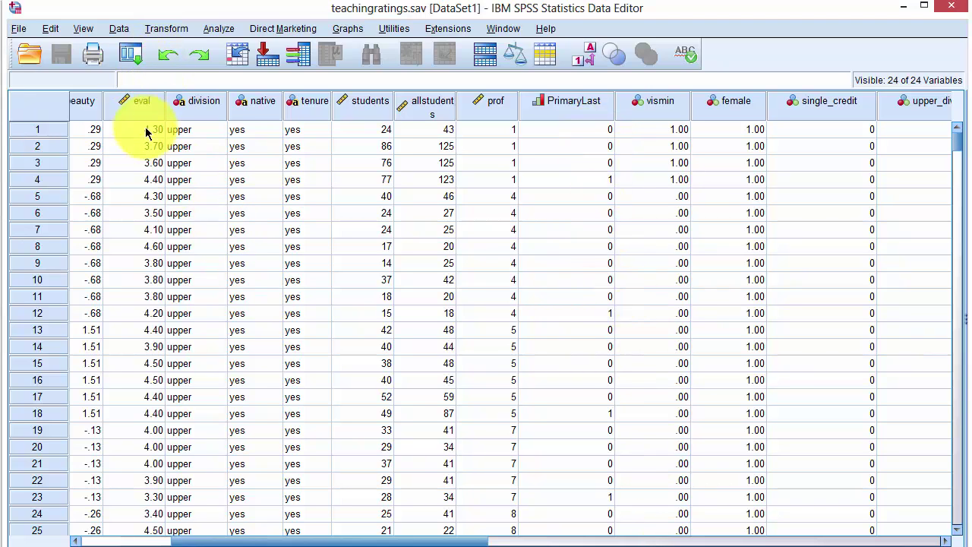
# Use Select Cases with the condition PrimaryLast=1 to filter the data.
pyautogui.click(122, 29)
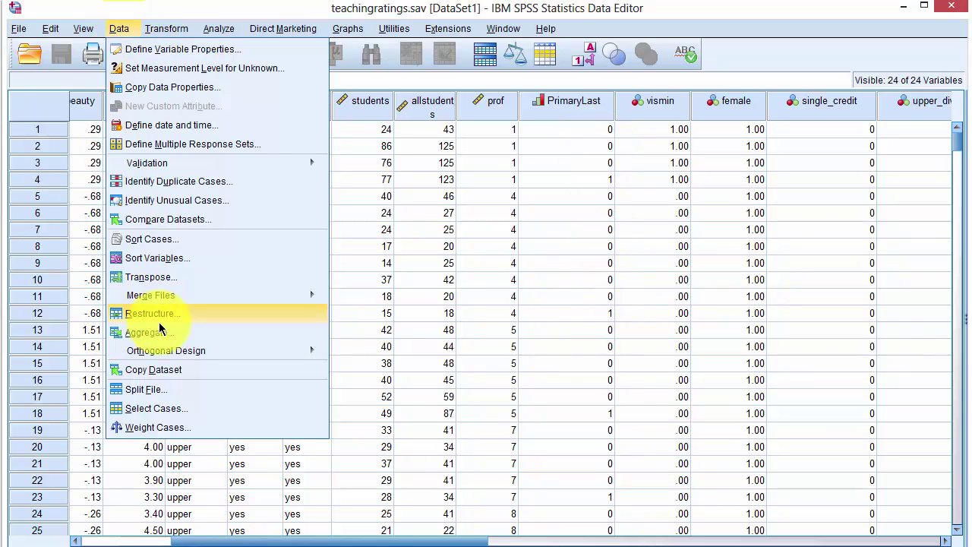
pyautogui.click(152, 410)
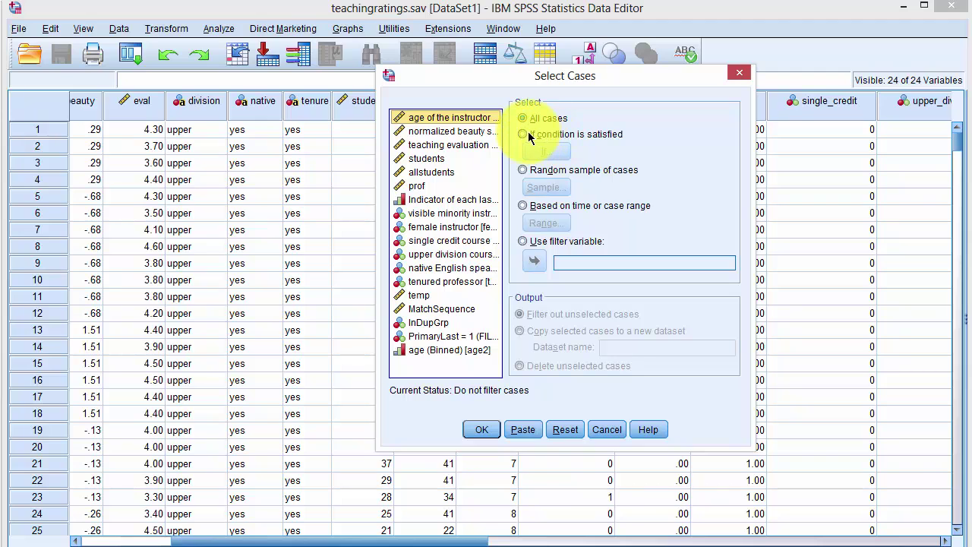
pyautogui.click(524, 134)
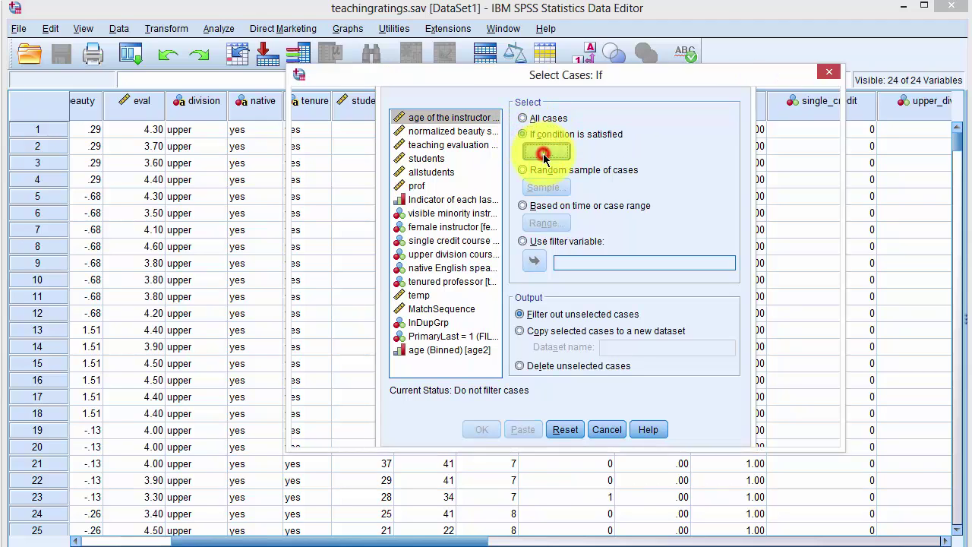
pyautogui.click(546, 151)
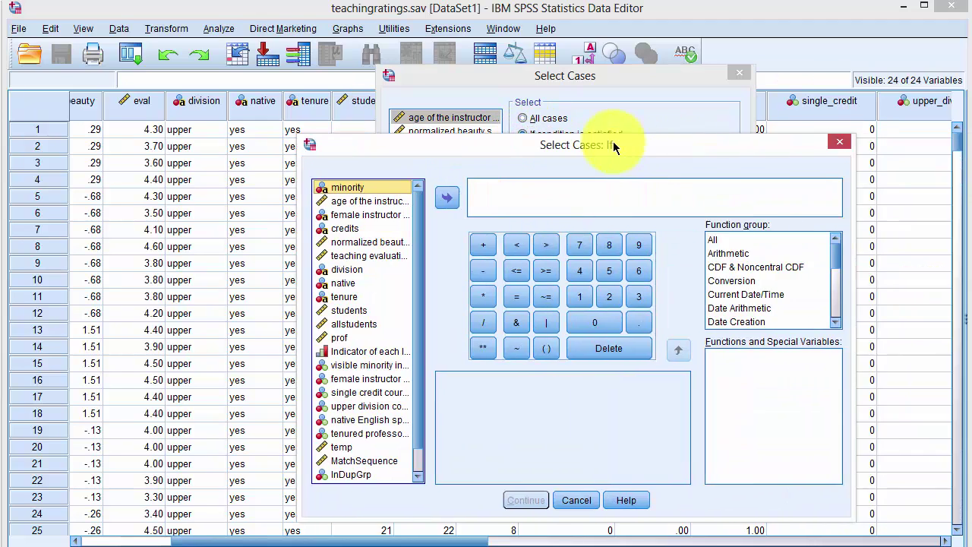
pyautogui.click(338, 344)
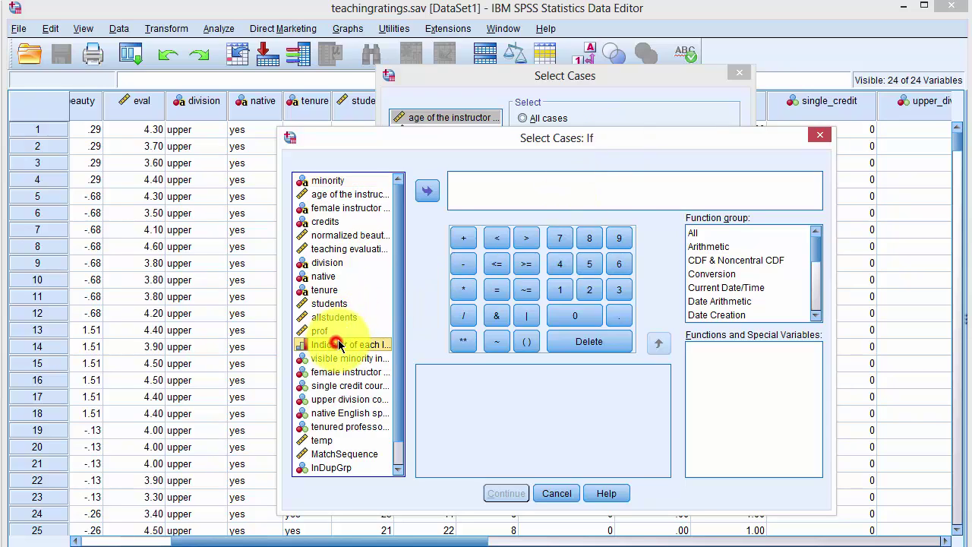
pyautogui.click(426, 191)
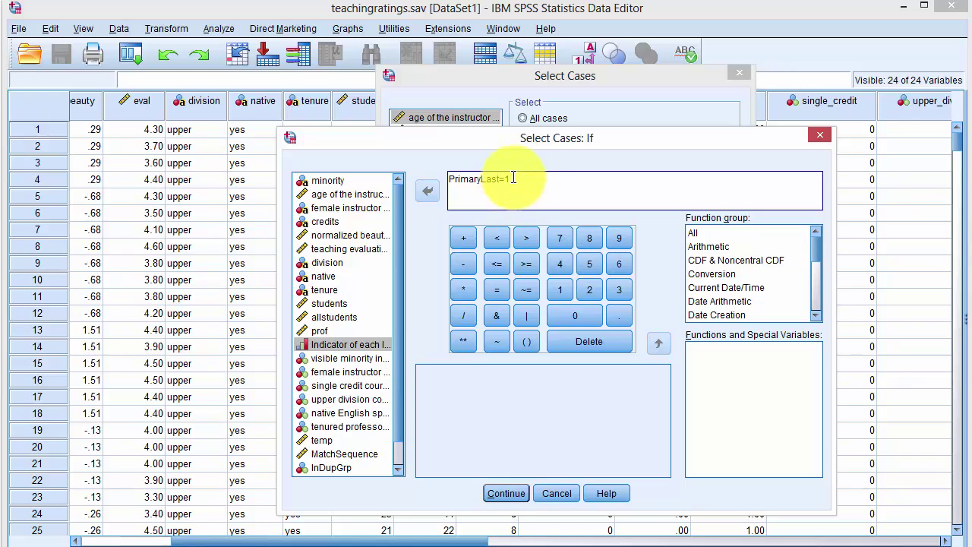
pyautogui.click(506, 494)
pyautogui.click(482, 430)
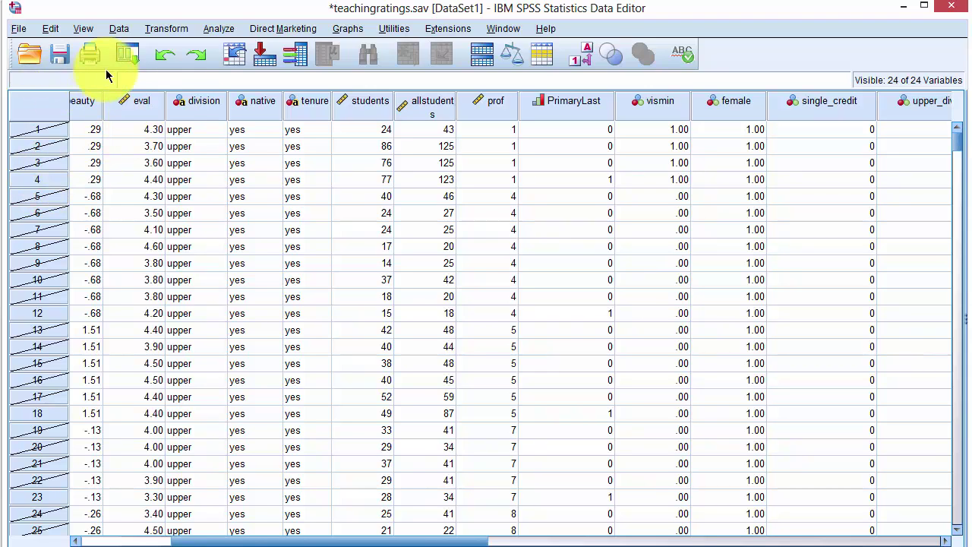
# Rerun the recalled Summarize Cases report, now covering 40 female and 54 male professors.
pyautogui.click(126, 51)
pyautogui.click(127, 101)
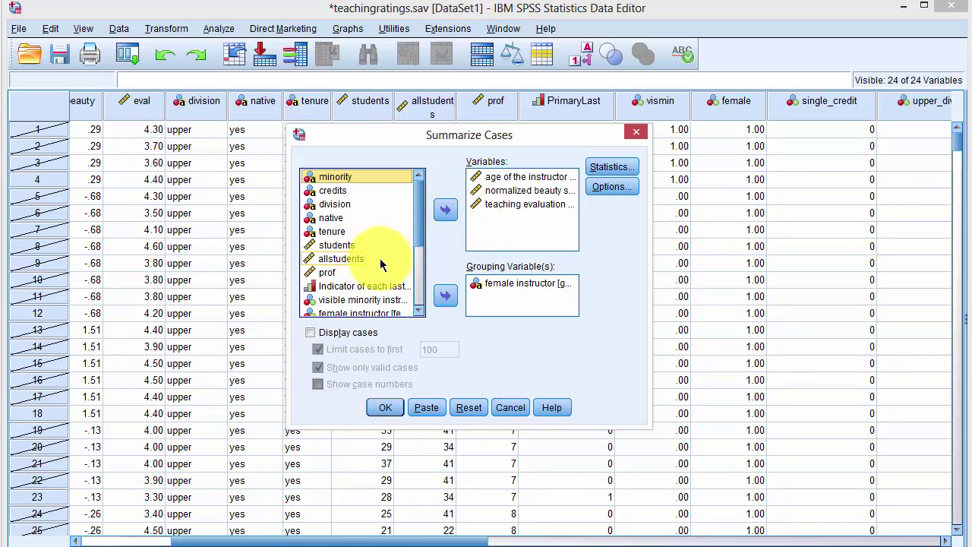
pyautogui.click(384, 408)
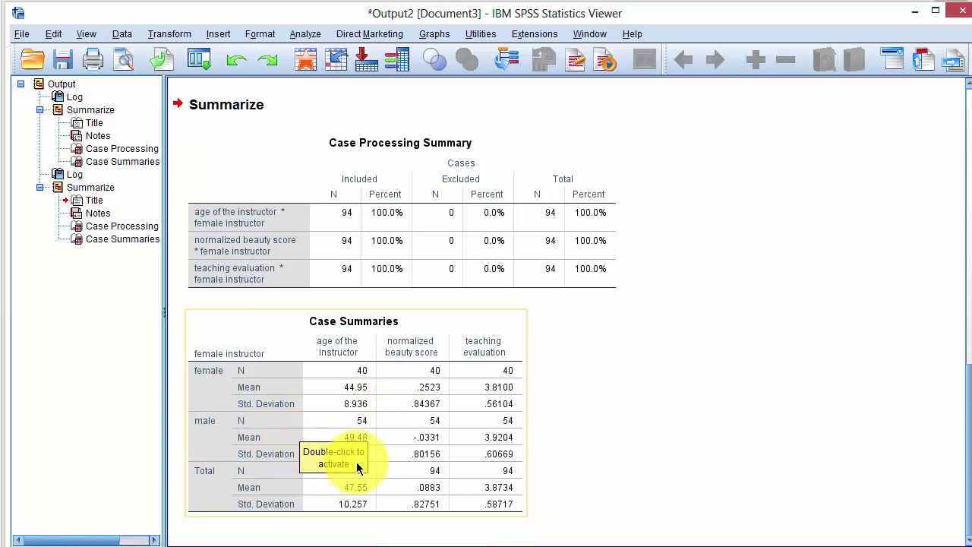
pyautogui.click(502, 474)
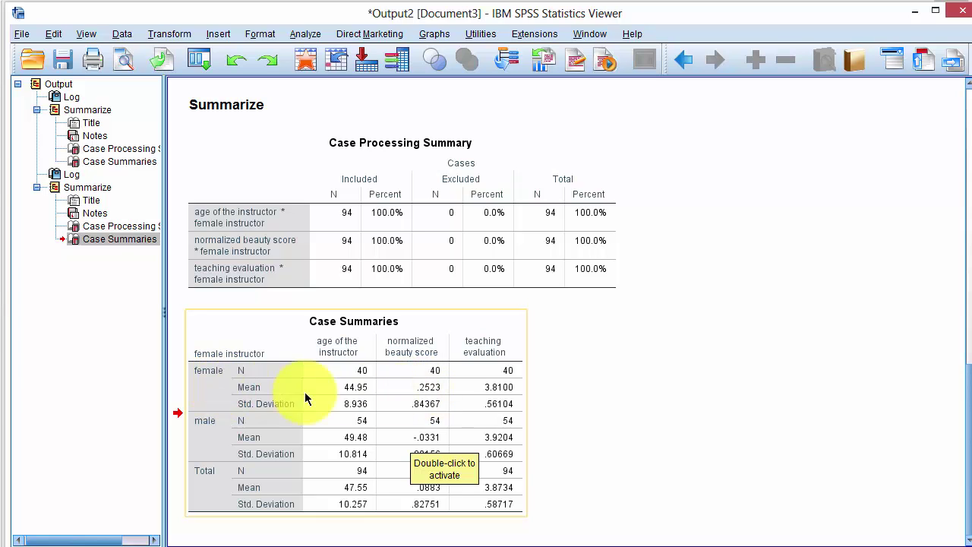
pyautogui.click(122, 34)
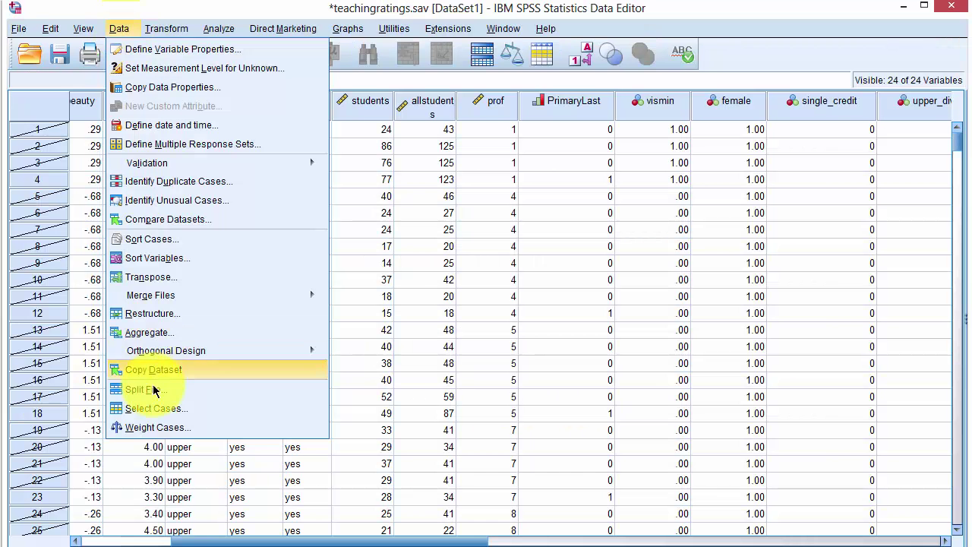
# Switch Select Cases back to All cases.
pyautogui.click(161, 408)
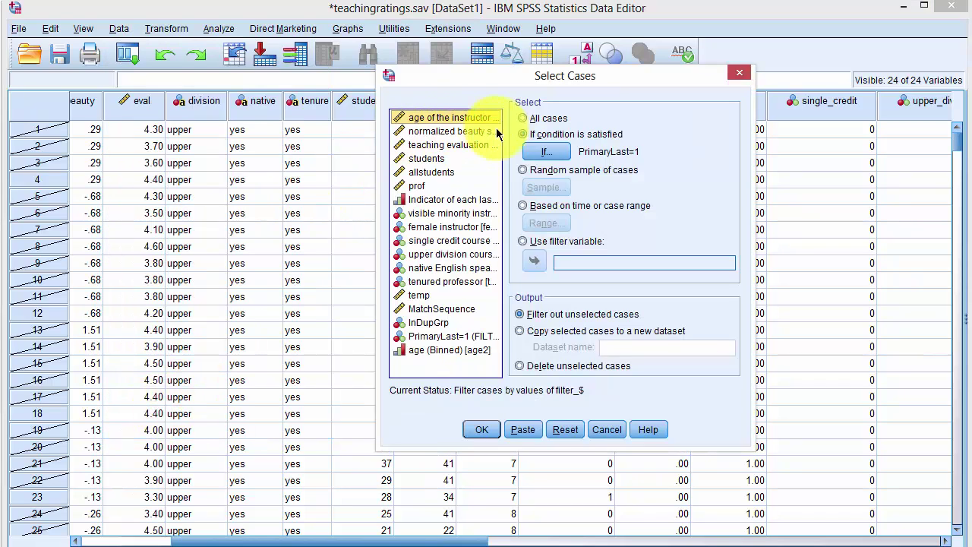
pyautogui.click(523, 118)
pyautogui.press('Return')
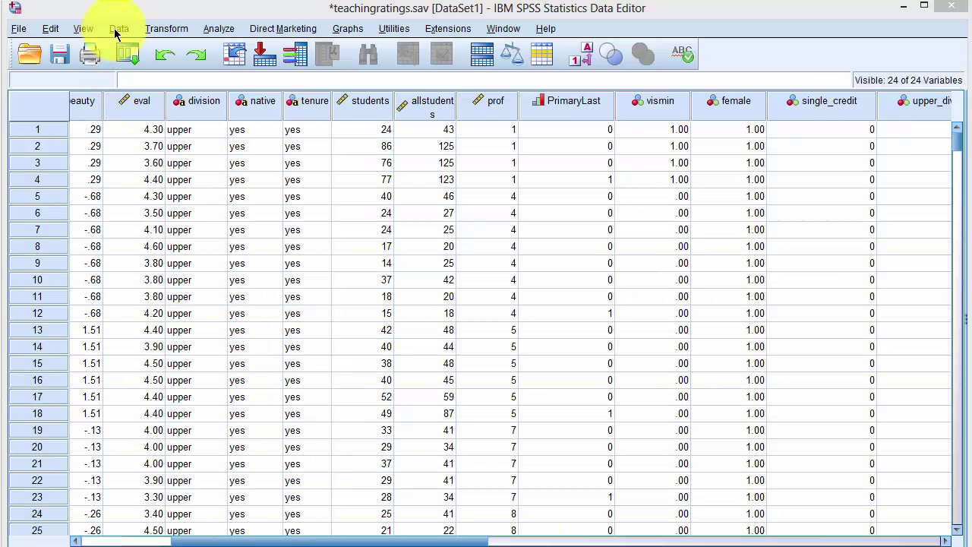
# Reapply the PrimaryLast=1 Select Cases condition and minimize the Output Viewer.
pyautogui.click(117, 30)
pyautogui.click(175, 407)
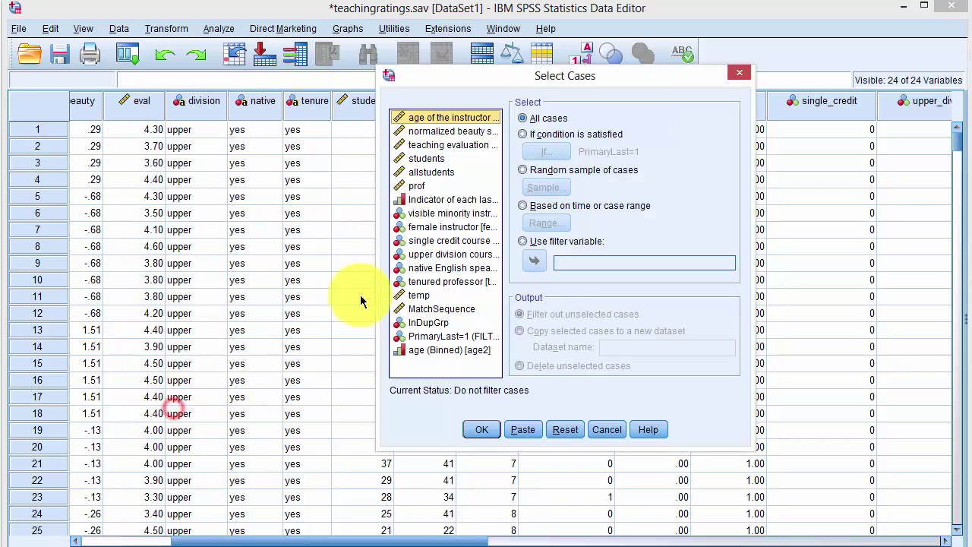
pyautogui.click(536, 134)
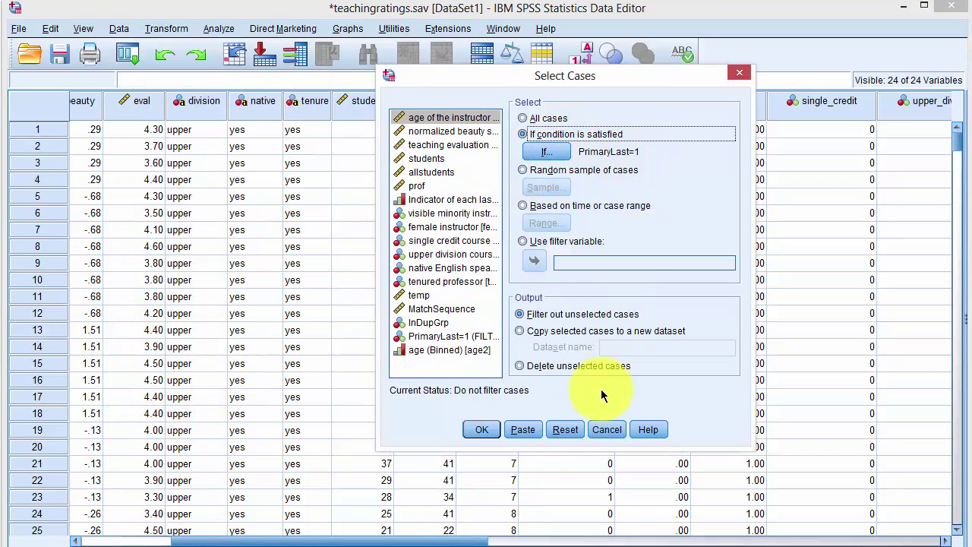
pyautogui.click(478, 429)
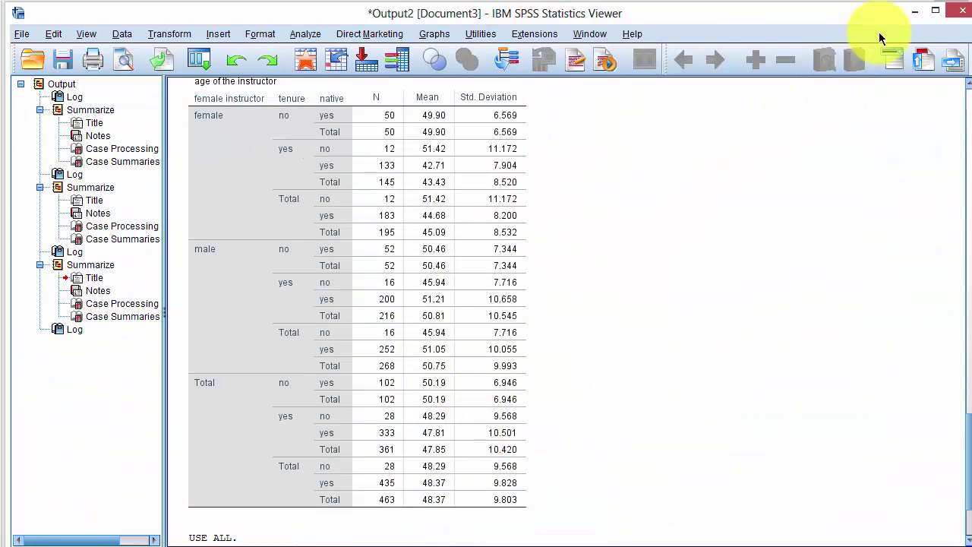
pyautogui.click(917, 11)
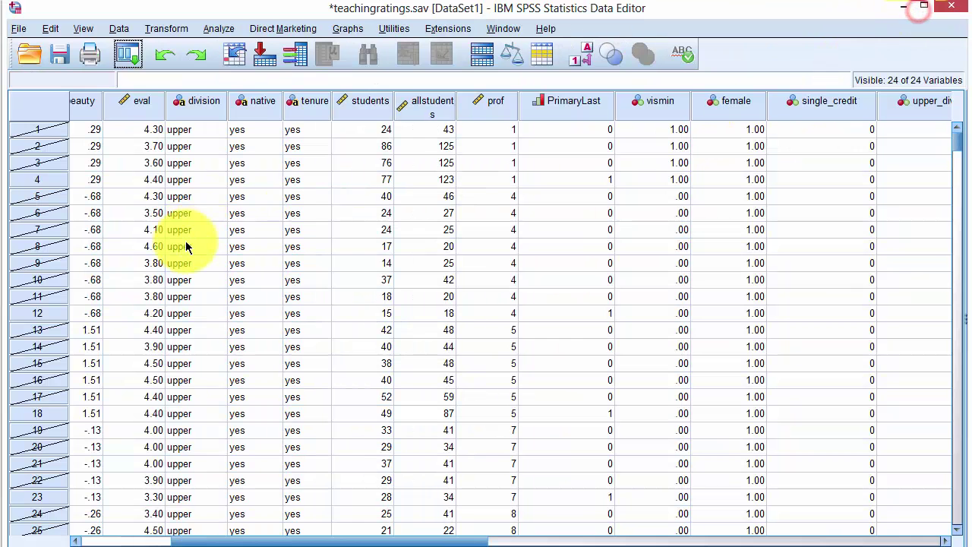
# Run Case Summaries of instructor age grouped by female, tenure and native.
pyautogui.click(224, 30)
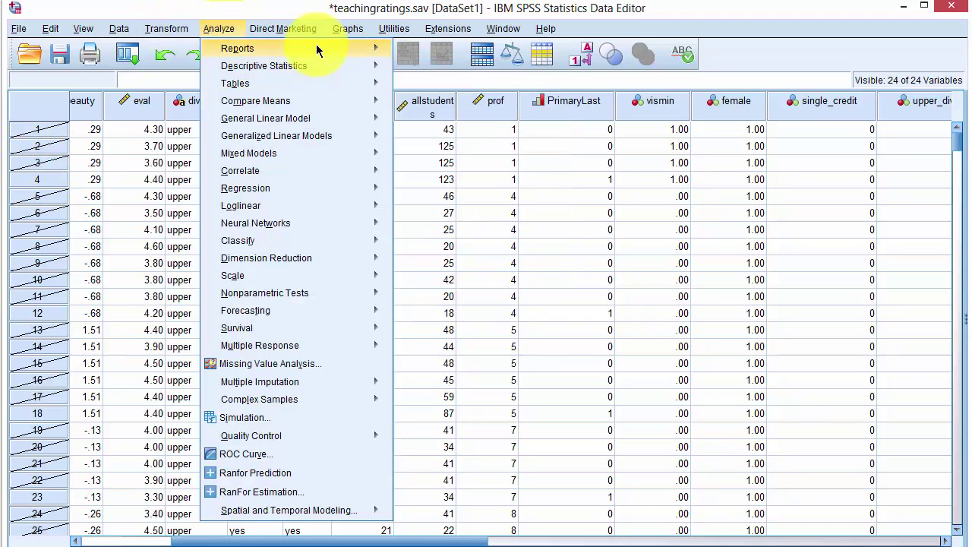
pyautogui.moveTo(380, 48)
pyautogui.click(434, 93)
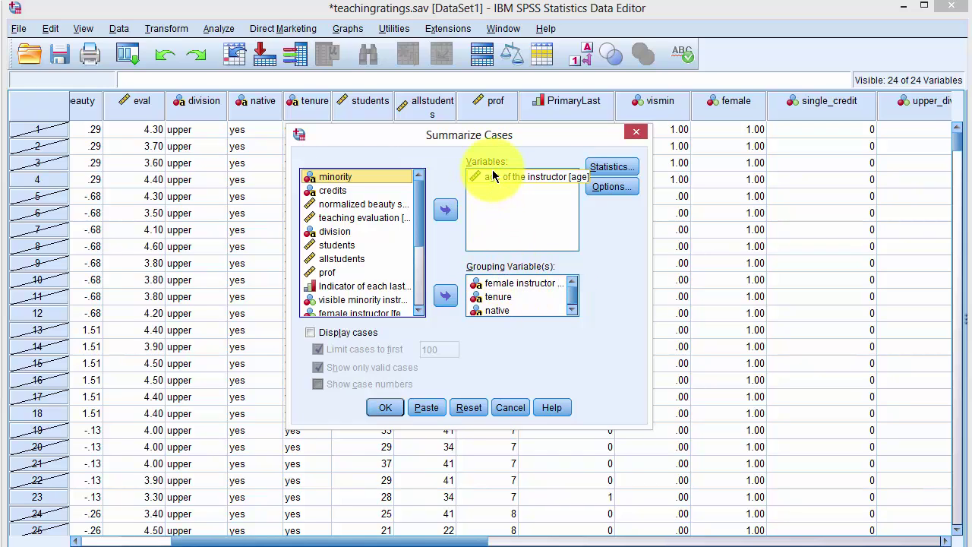
pyautogui.click(385, 407)
pyautogui.scroll(-3, 424, 383)
pyautogui.click(600, 317)
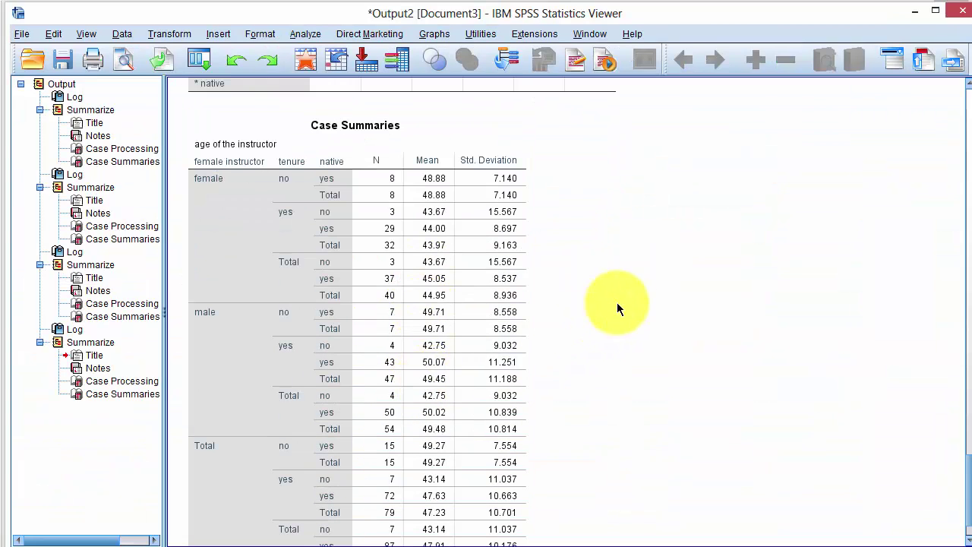